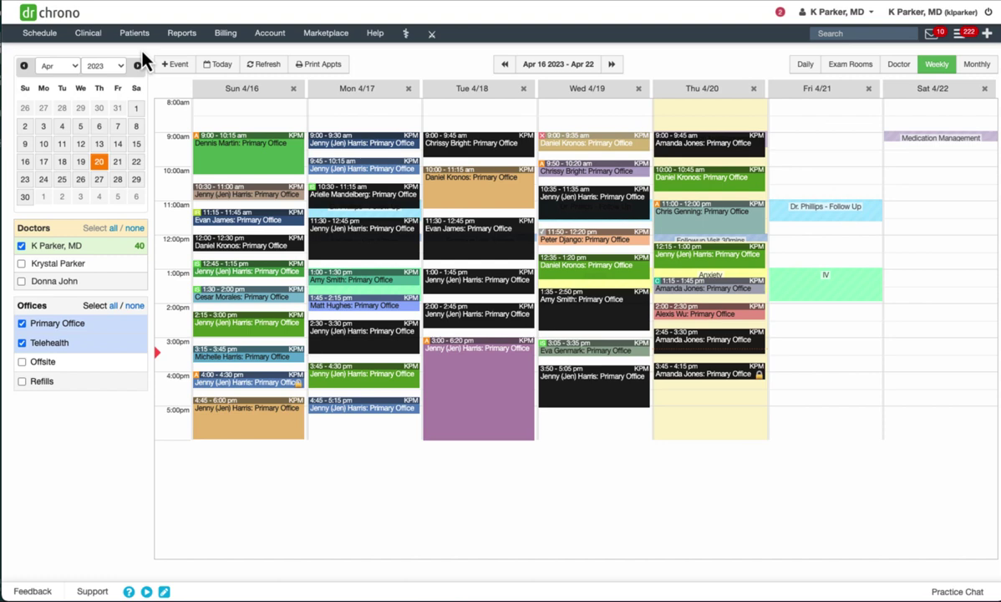
Open Incoming Messages from the envelope icon in the top bar
{"action": "mouse_move", "coordinate": [134, 37]}
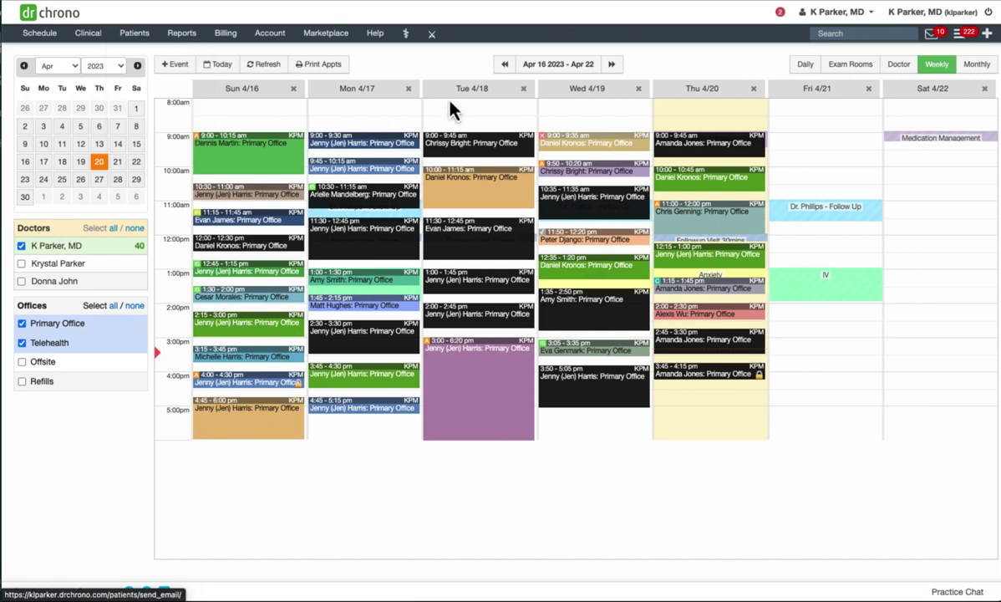
{"action": "left_click", "coordinate": [932, 39]}
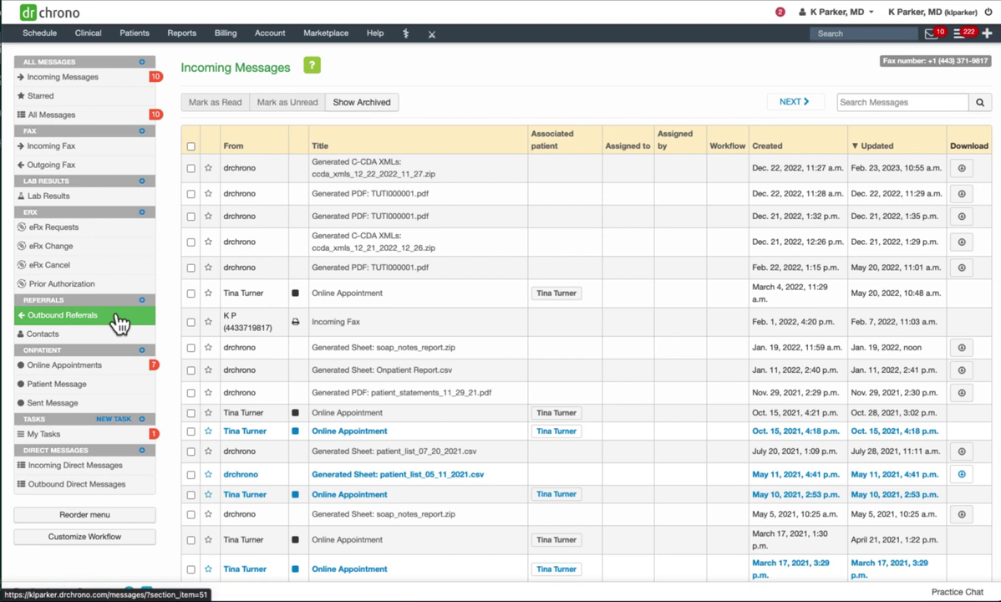
Search 'test', open patient drchrono Test's chart, and start a New Referral
{"action": "left_click", "coordinate": [823, 33]}
{"action": "type", "text": "test"}
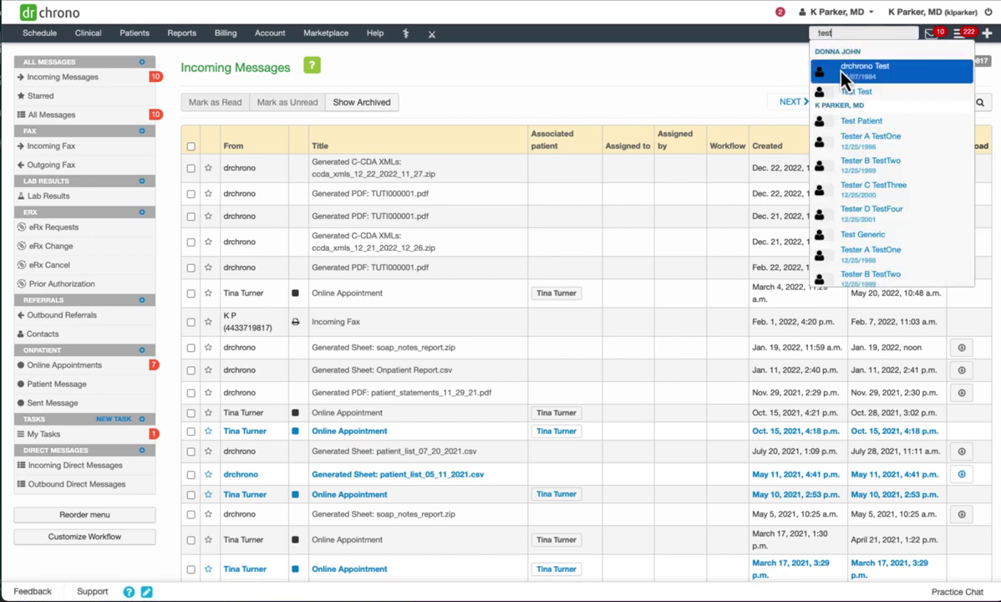
{"action": "left_click", "coordinate": [846, 72]}
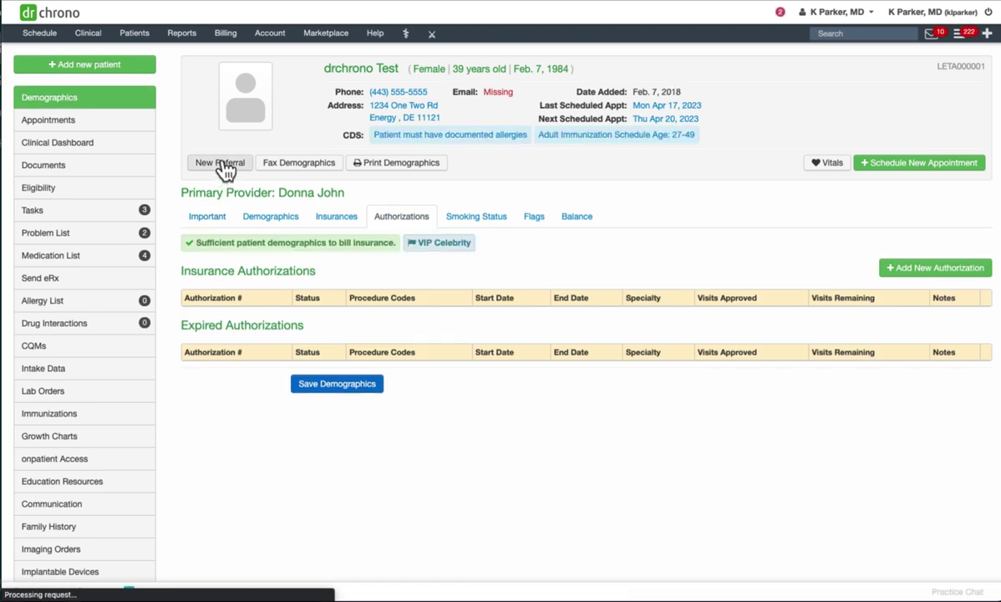
{"action": "left_click", "coordinate": [221, 163]}
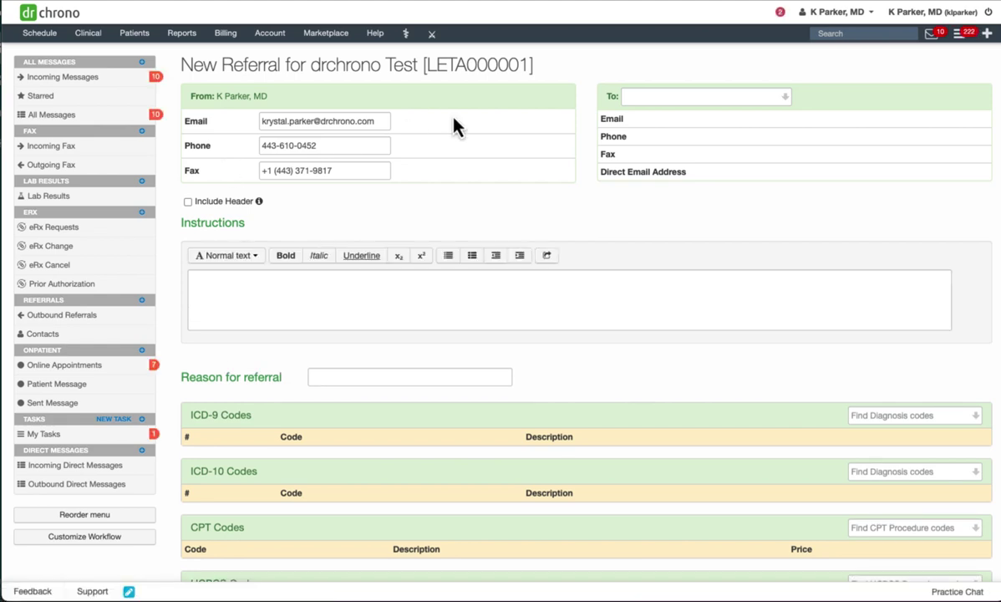
Set the To: recipient to the contact Referral Test, found by typing 'tes'
{"action": "left_click", "coordinate": [644, 97]}
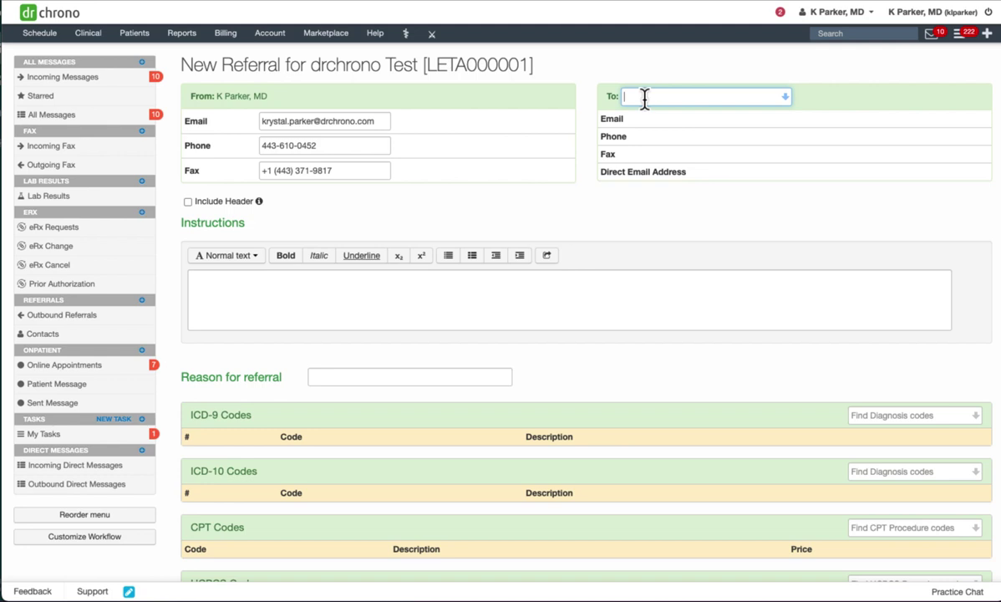
{"action": "type", "text": "tes"}
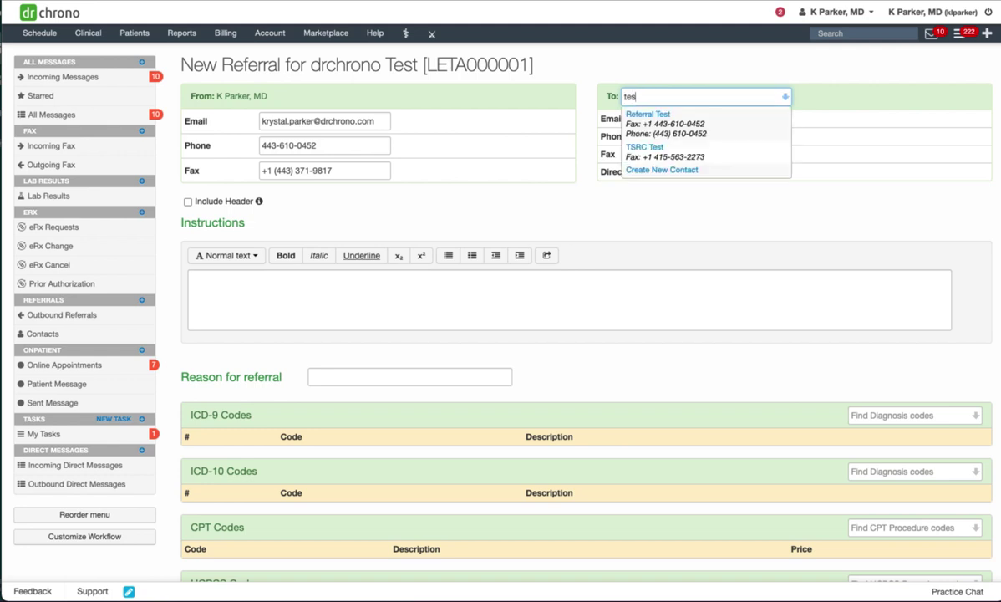
{"action": "left_click", "coordinate": [693, 134]}
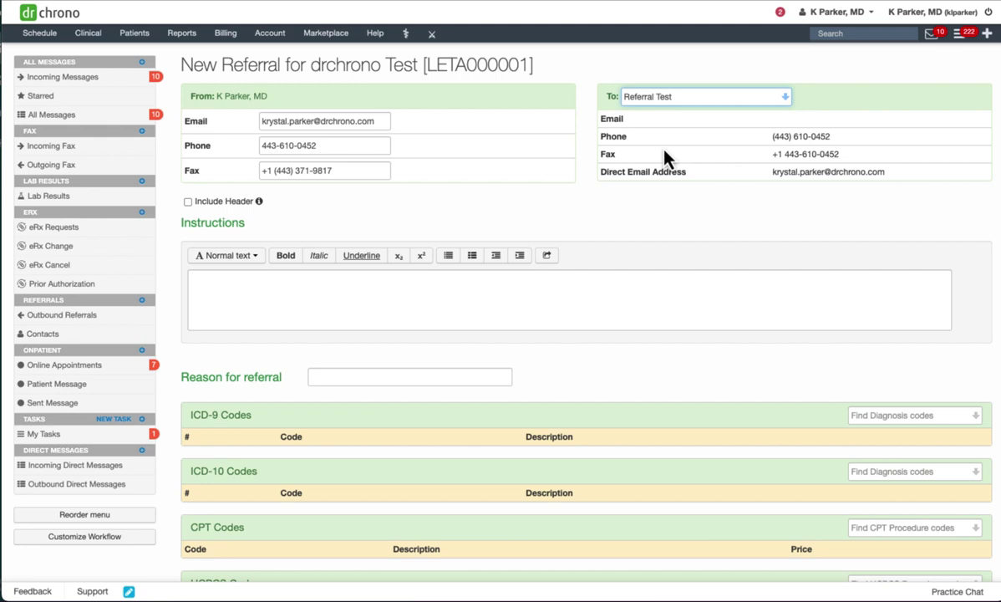
{"action": "scroll", "coordinate": [583, 283], "scroll_direction": "down", "scroll_amount": 1}
{"action": "scroll", "coordinate": [583, 282], "scroll_direction": "down", "scroll_amount": 5}
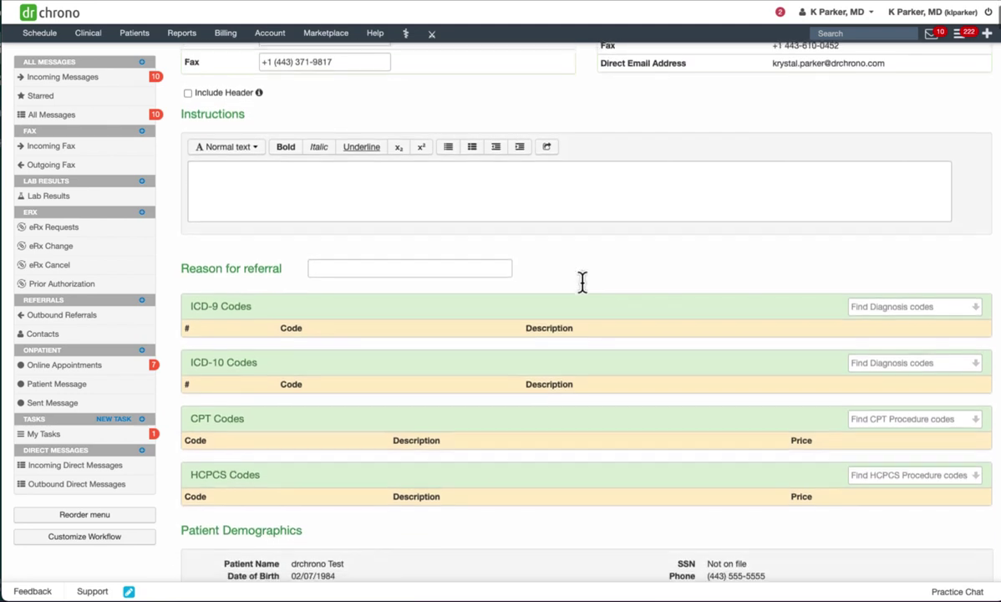
{"action": "scroll", "coordinate": [583, 282], "scroll_direction": "down", "scroll_amount": 5}
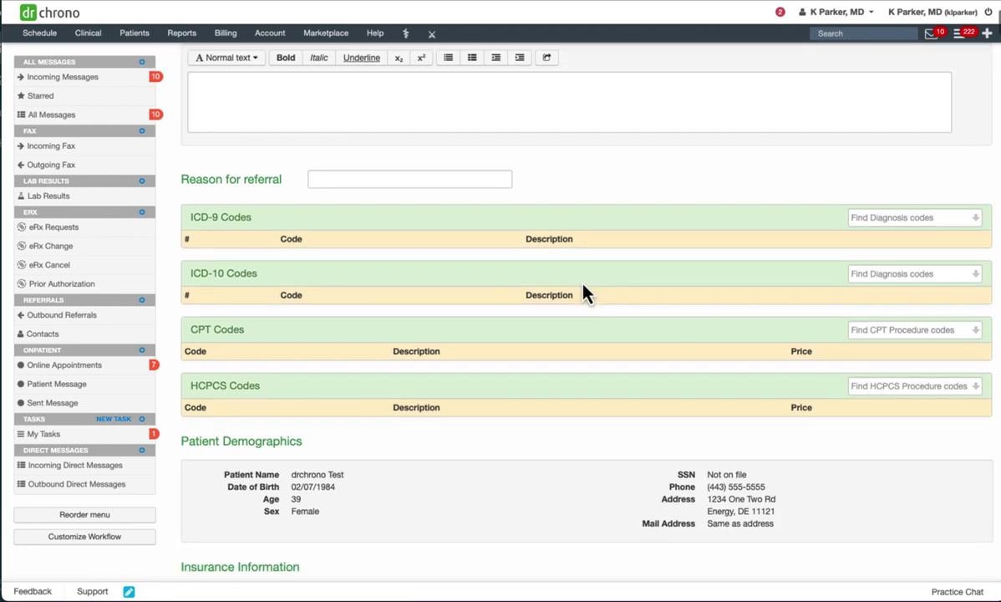
{"action": "scroll", "coordinate": [585, 292], "scroll_direction": "down", "scroll_amount": 1}
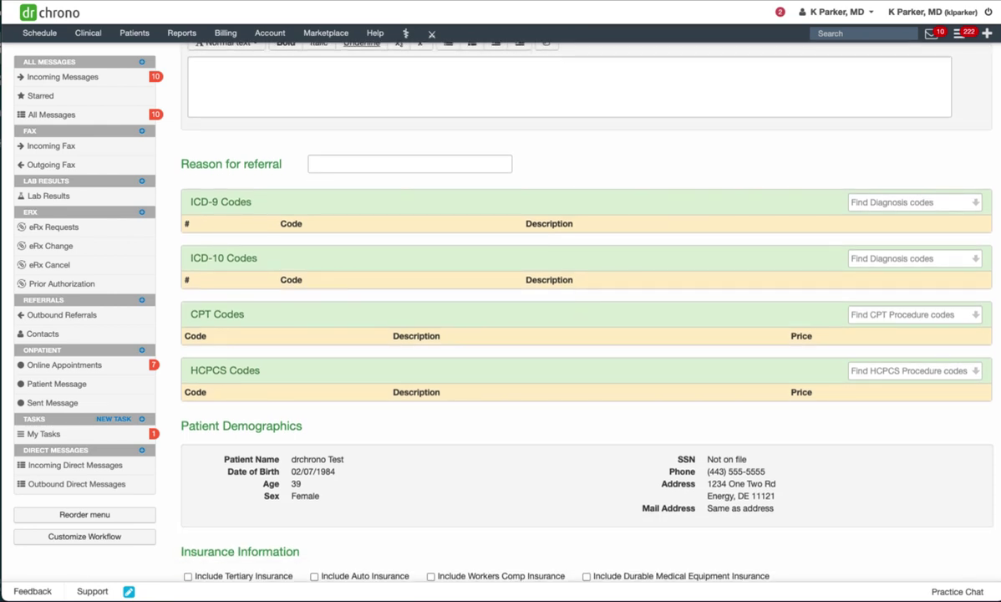
{"action": "scroll", "coordinate": [591, 485], "scroll_direction": "down", "scroll_amount": 5}
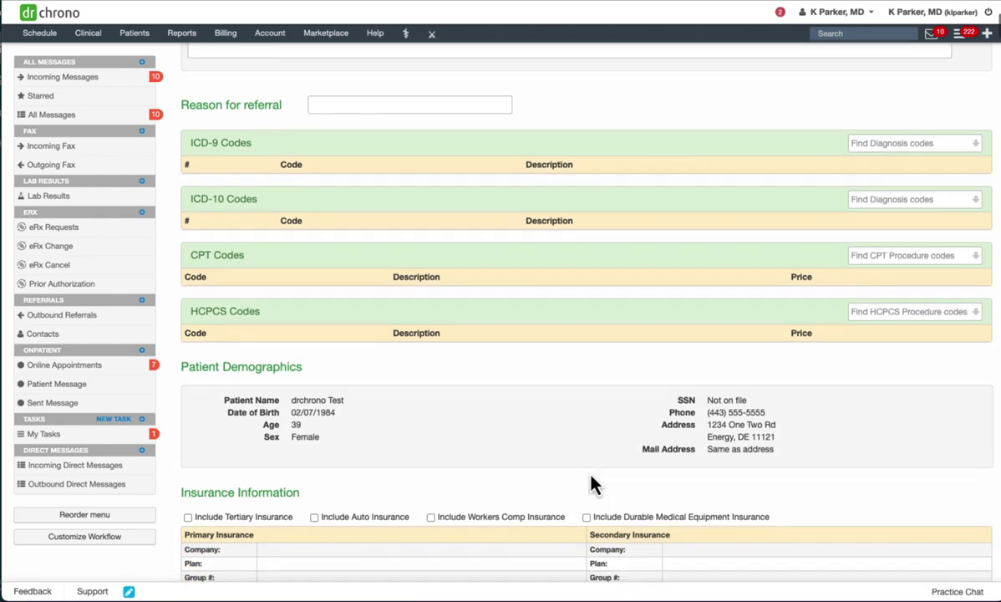
{"action": "scroll", "coordinate": [591, 485], "scroll_direction": "down", "scroll_amount": 4}
{"action": "scroll", "coordinate": [591, 485], "scroll_direction": "down", "scroll_amount": 4}
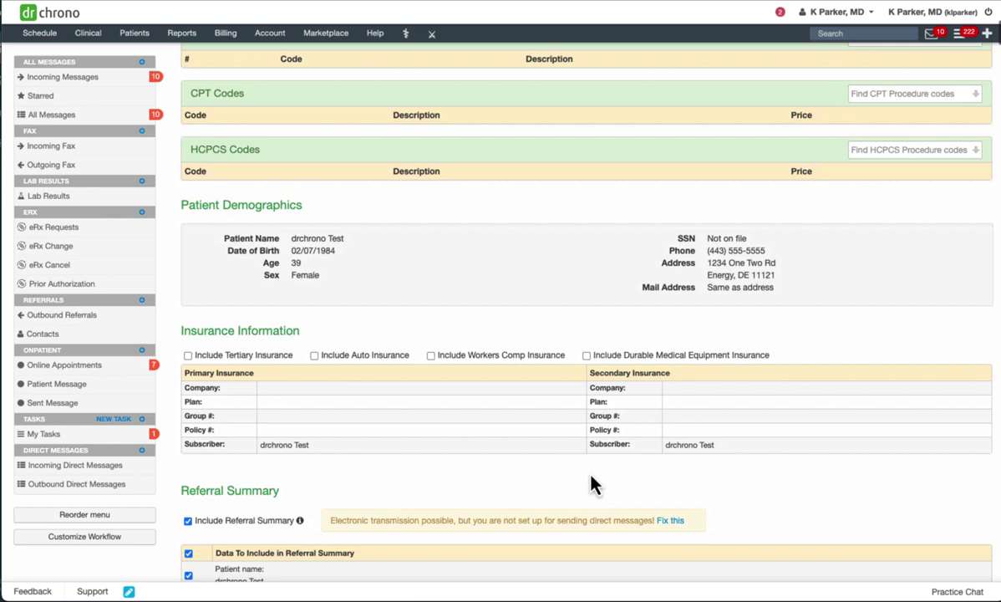
{"action": "scroll", "coordinate": [591, 484], "scroll_direction": "down", "scroll_amount": 3}
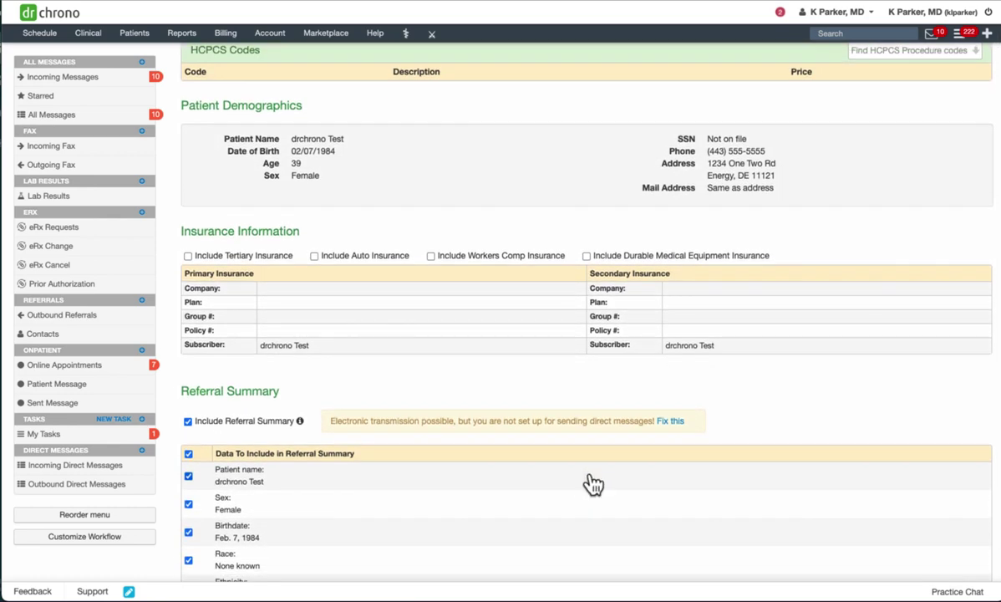
{"action": "scroll", "coordinate": [592, 484], "scroll_direction": "down", "scroll_amount": 4}
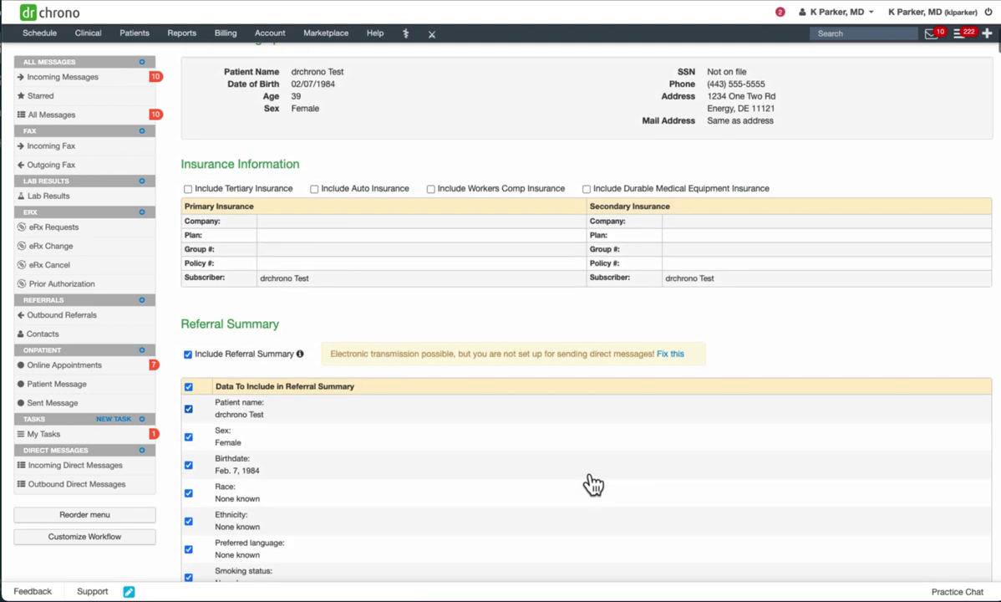
{"action": "scroll", "coordinate": [593, 484], "scroll_direction": "down", "scroll_amount": 1}
{"action": "scroll", "coordinate": [592, 484], "scroll_direction": "down", "scroll_amount": 2}
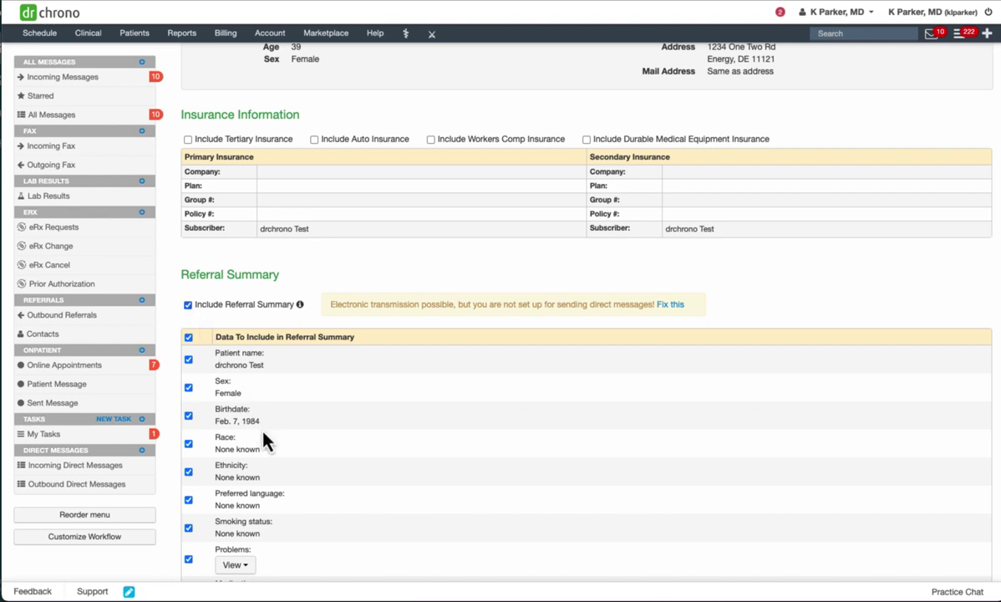
{"action": "scroll", "coordinate": [264, 438], "scroll_direction": "down", "scroll_amount": 4}
{"action": "scroll", "coordinate": [264, 437], "scroll_direction": "down", "scroll_amount": 7}
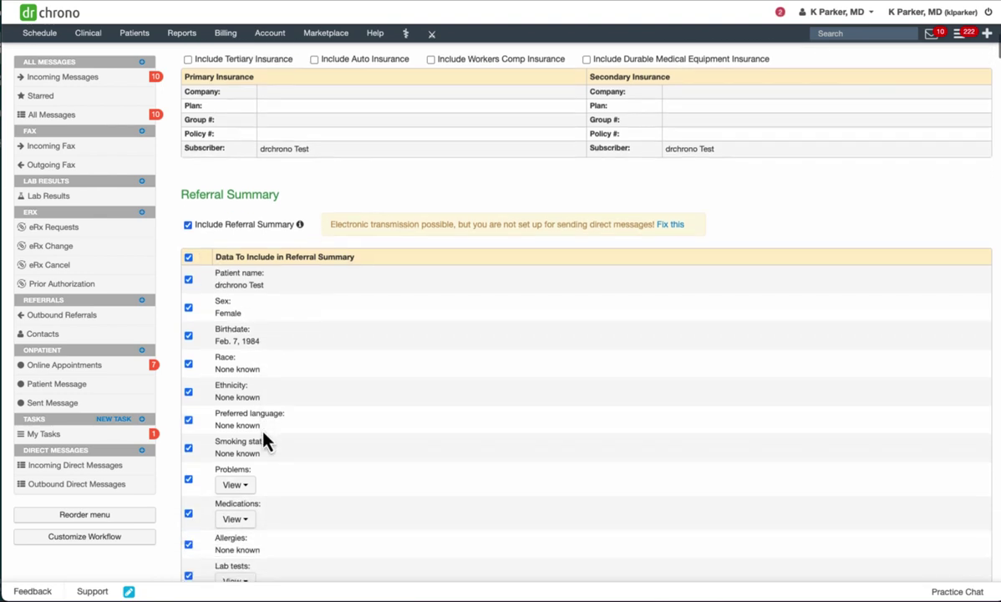
{"action": "scroll", "coordinate": [264, 441], "scroll_direction": "down", "scroll_amount": 5}
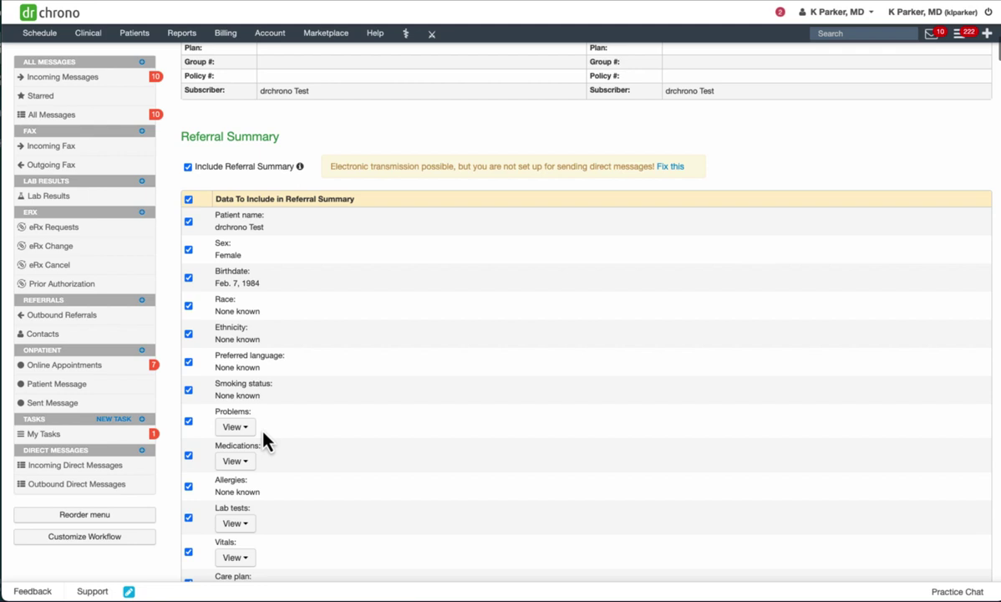
{"action": "scroll", "coordinate": [264, 441], "scroll_direction": "down", "scroll_amount": 7}
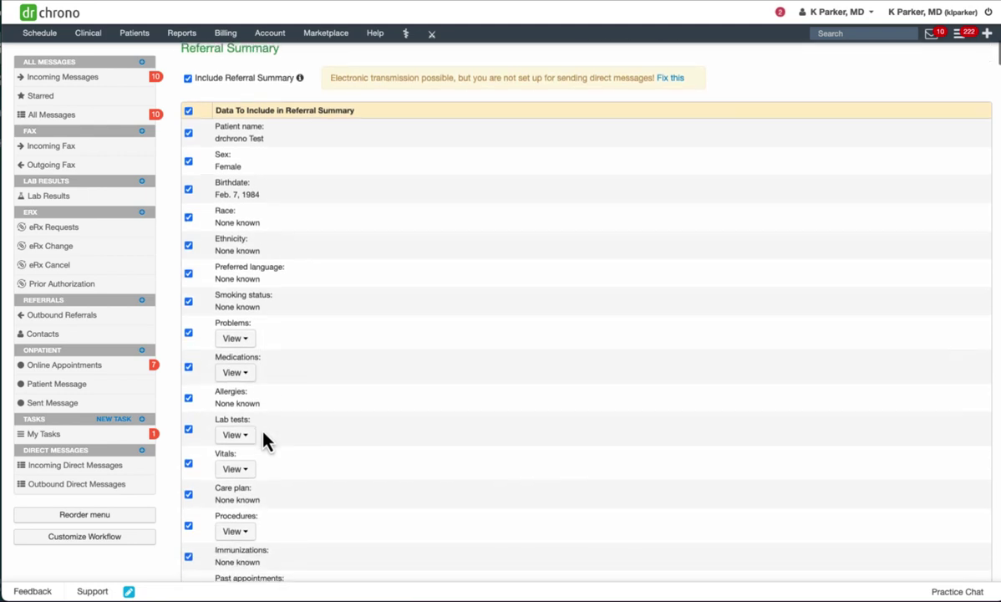
{"action": "scroll", "coordinate": [264, 441], "scroll_direction": "up", "scroll_amount": 6}
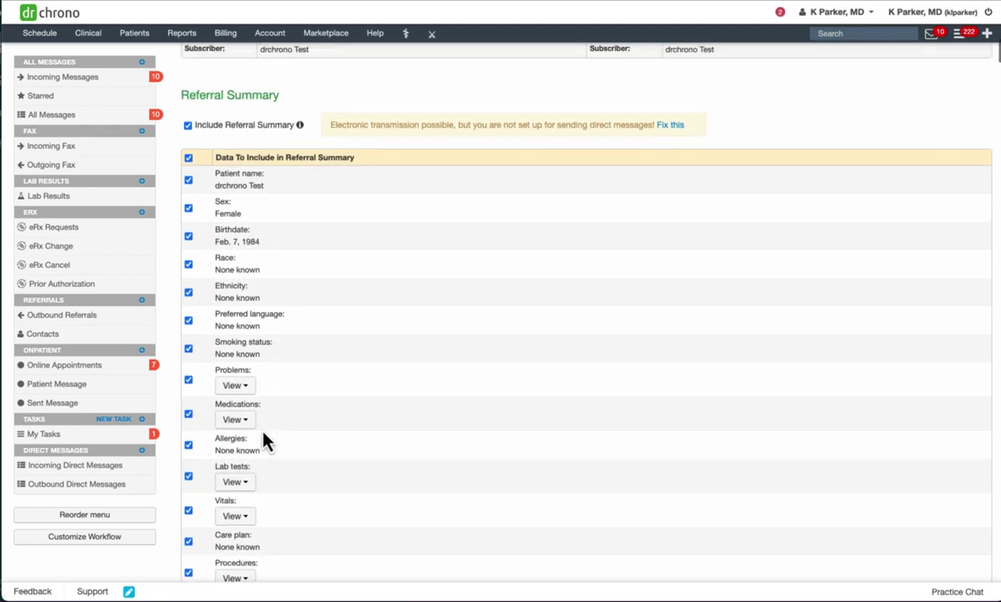
Uncheck Include Referral Summary, then scroll down to the Documents and signature section
{"action": "left_click", "coordinate": [188, 126]}
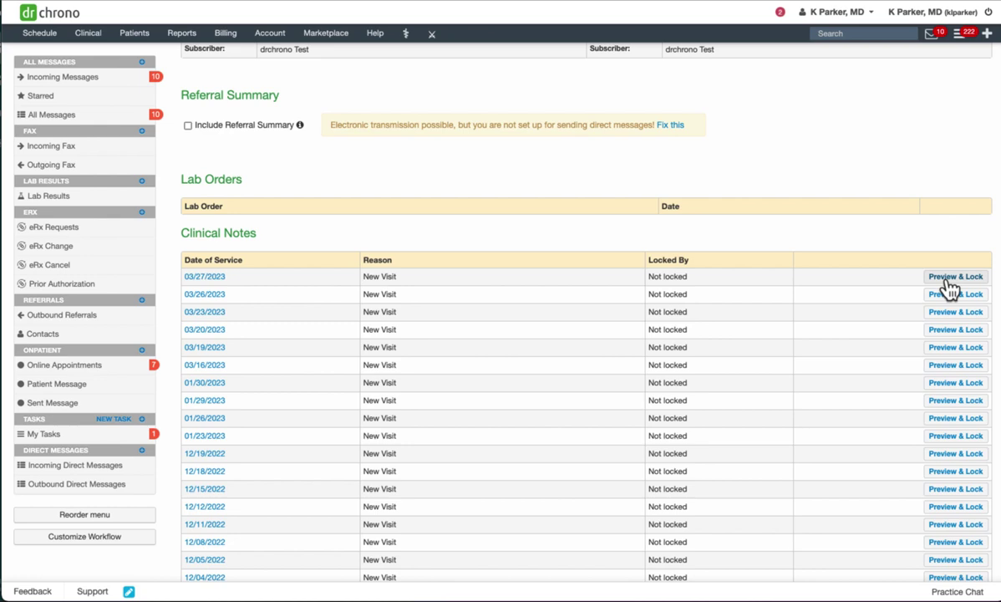
{"action": "scroll", "coordinate": [950, 286], "scroll_direction": "down", "scroll_amount": 3}
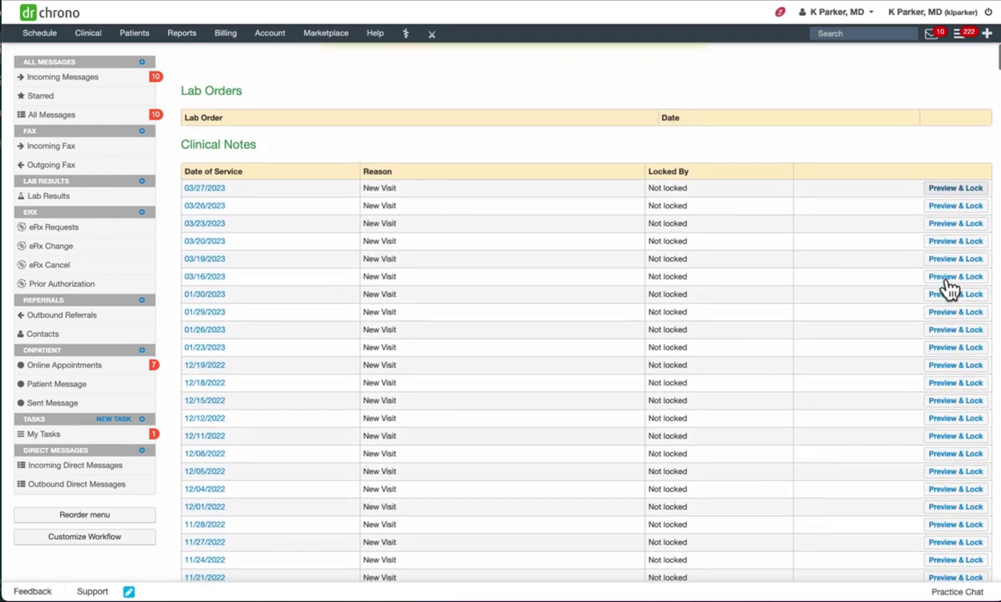
{"action": "scroll", "coordinate": [948, 287], "scroll_direction": "down", "scroll_amount": 15}
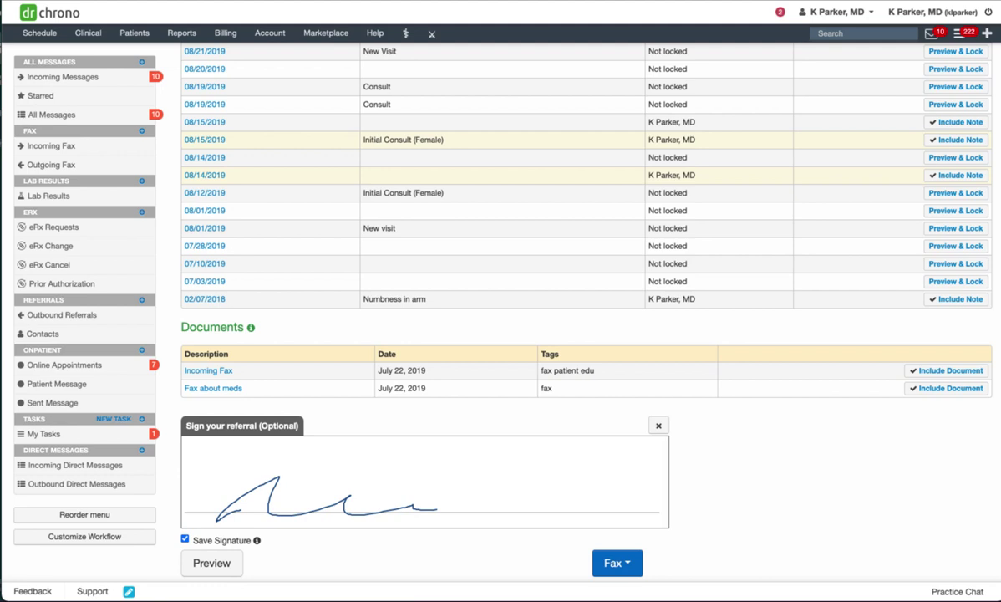
Open the Fax dropdown showing Fax Referral and Send Referral (free)
{"action": "left_click", "coordinate": [633, 569]}
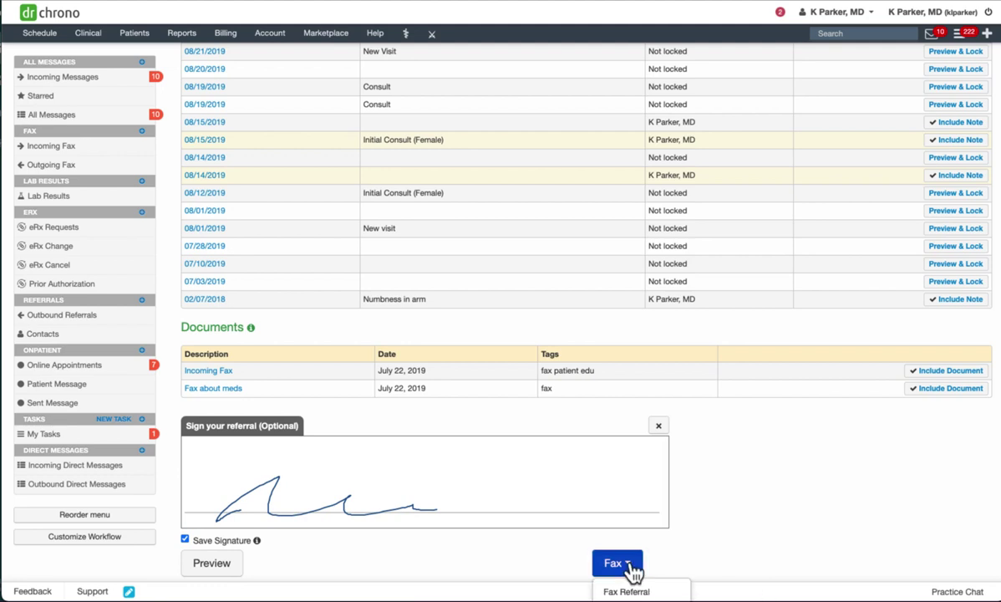
{"action": "scroll", "coordinate": [633, 569], "scroll_direction": "down", "scroll_amount": 1}
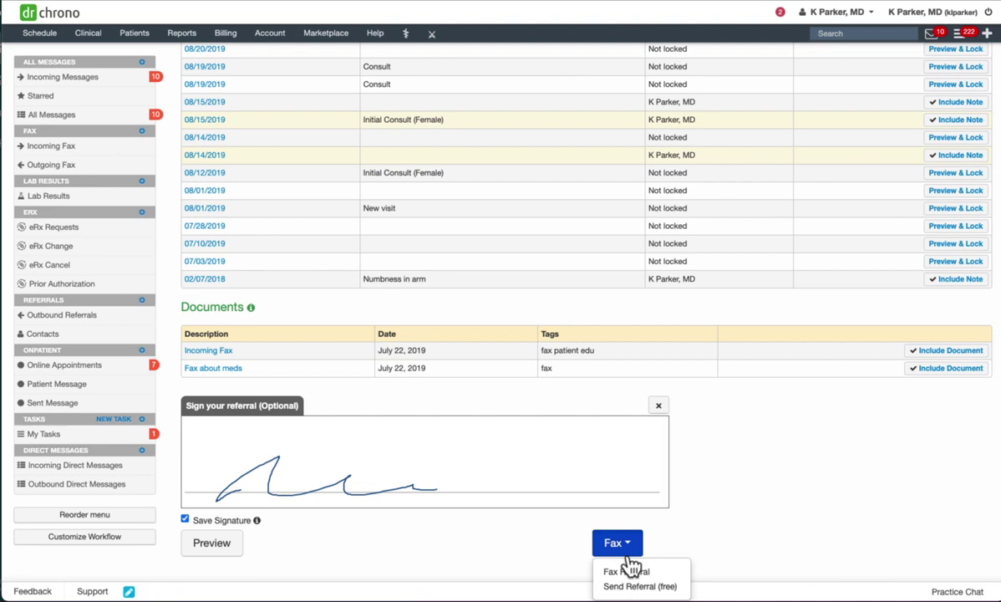
Go to Outbound Referrals under Referrals in the left sidebar
{"action": "left_click", "coordinate": [343, 464]}
{"action": "left_click", "coordinate": [107, 320]}
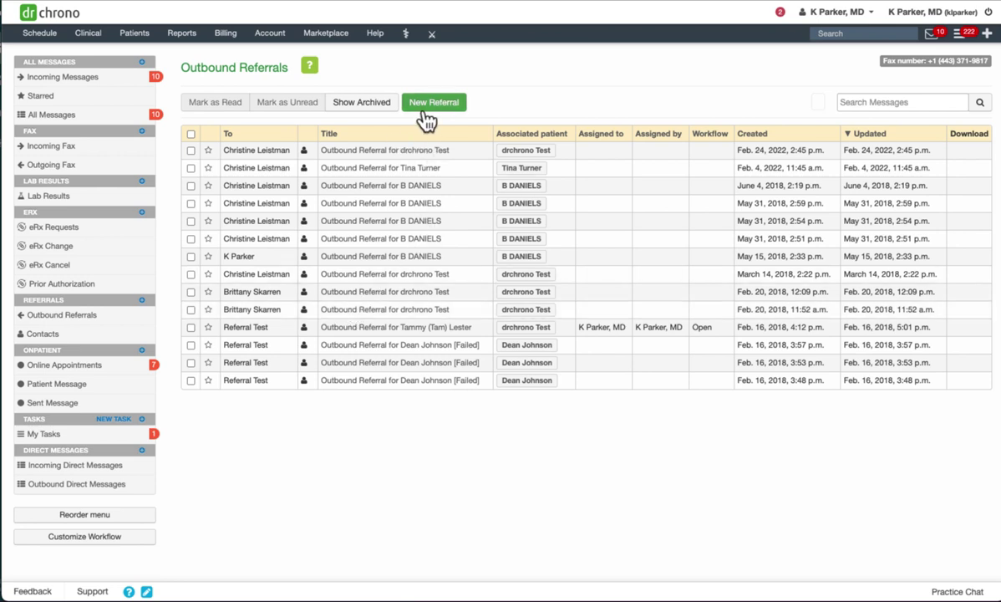
{"action": "left_click", "coordinate": [434, 104]}
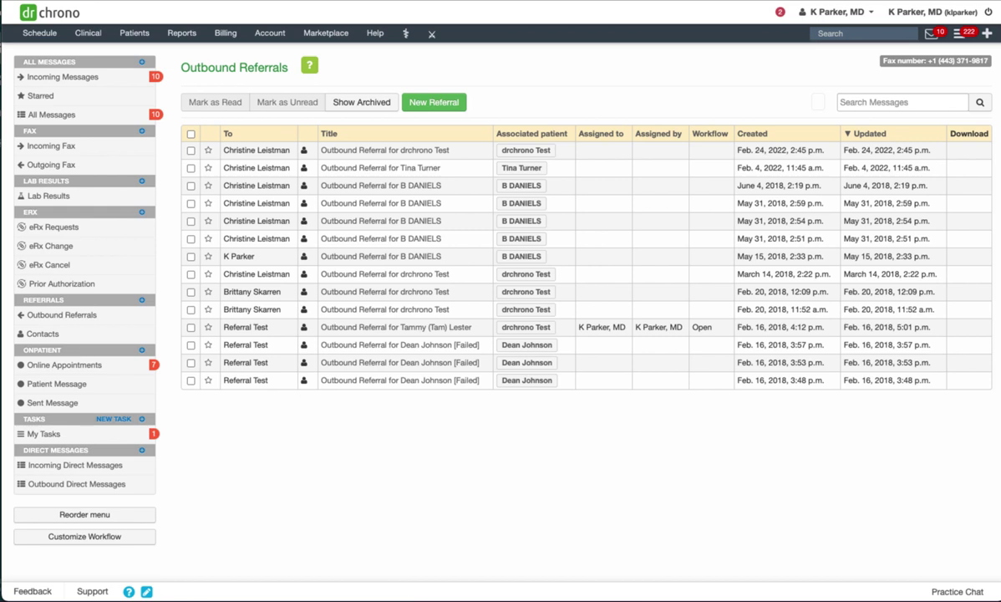